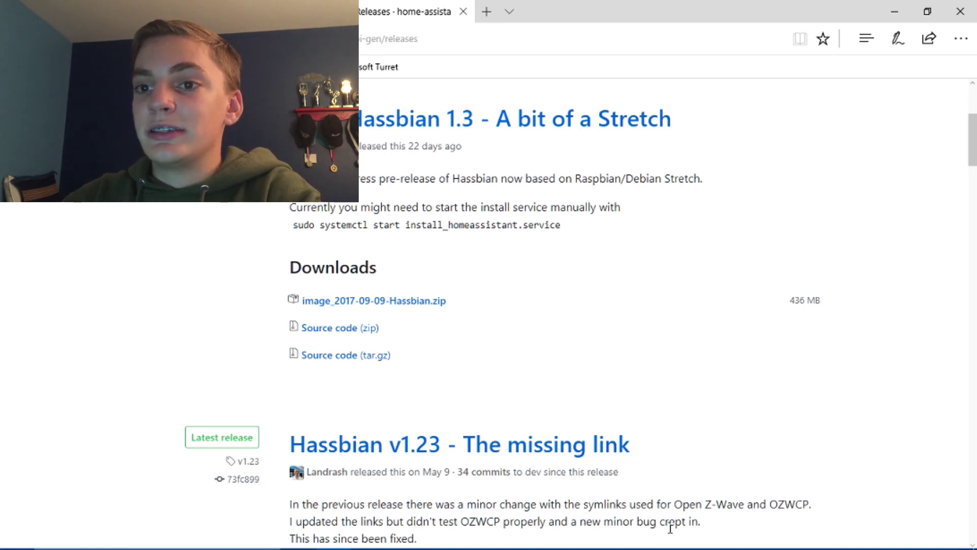
Examine the Hassbian 1.3 pre-release and the Hassbian v1.23 release with their download files on the releases page.
drag(973, 137, 974, 169)
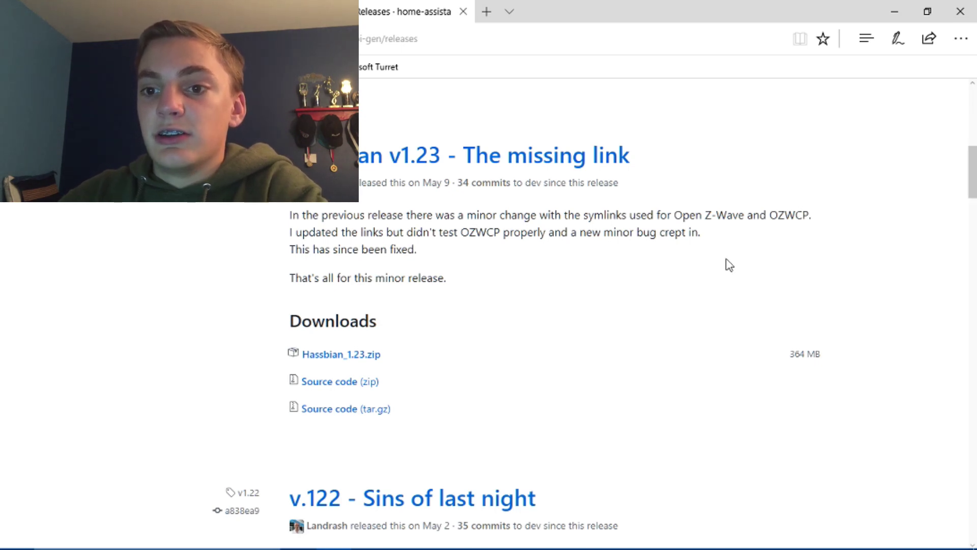
scroll(481, 195, up, 4)
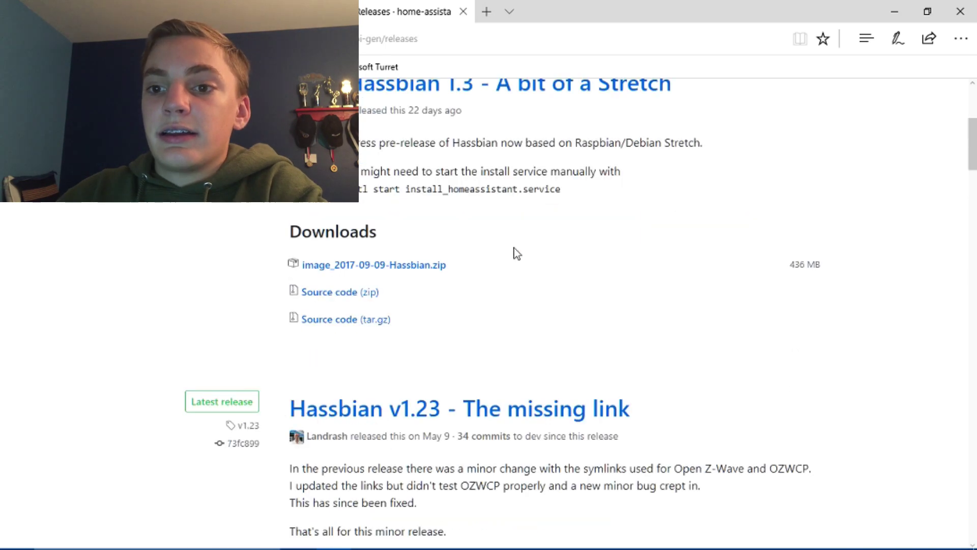
scroll(512, 267, down, 4)
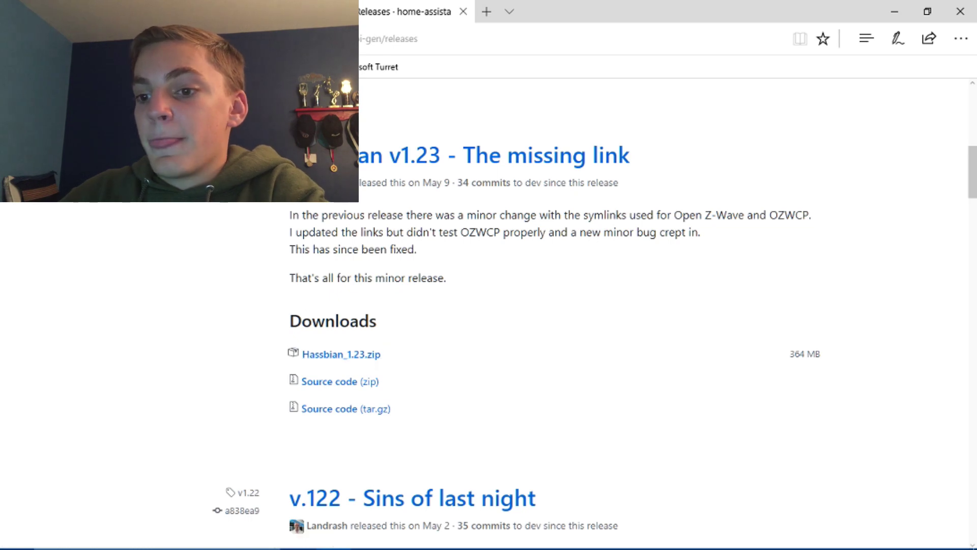
Switch to File Explorer in a new window and go to the Downloads folder.
mouse_move(496, 544)
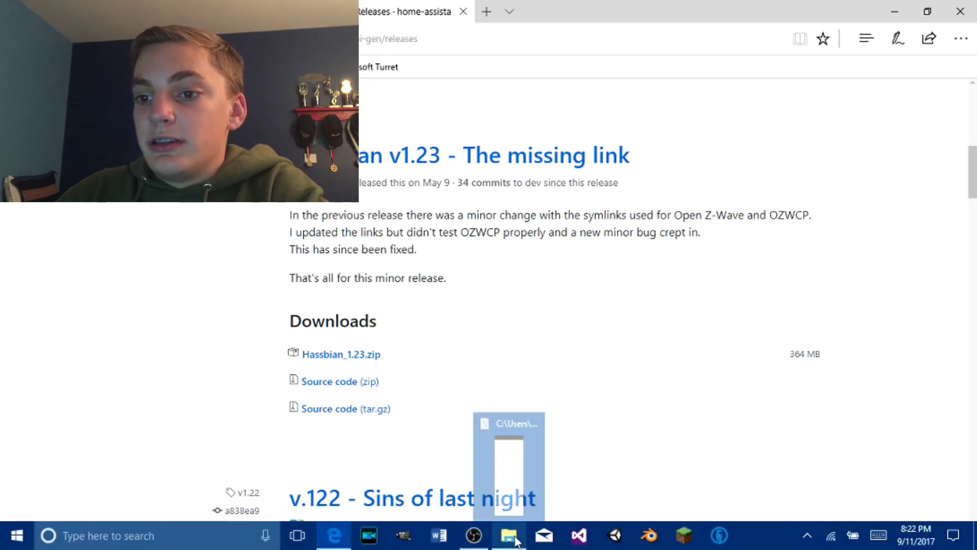
click(515, 541)
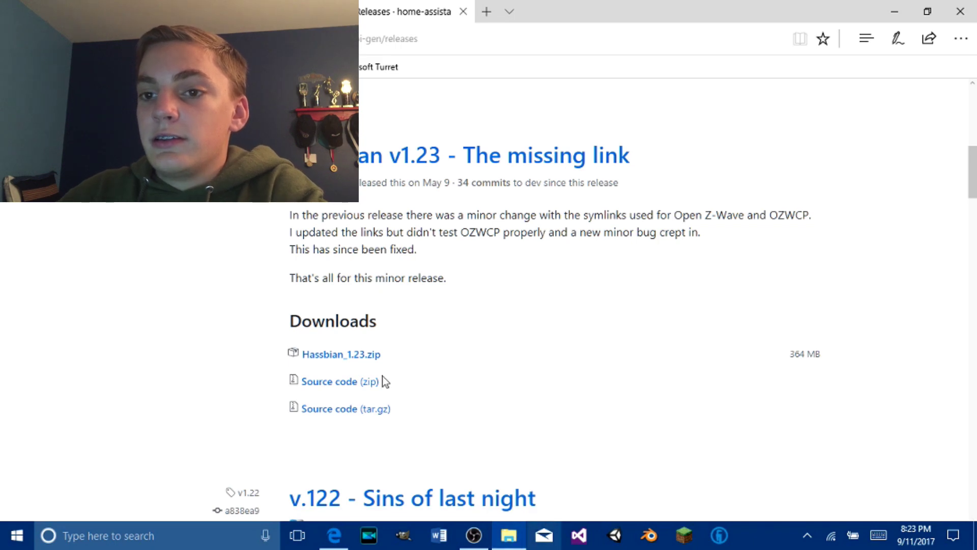
right_click(508, 546)
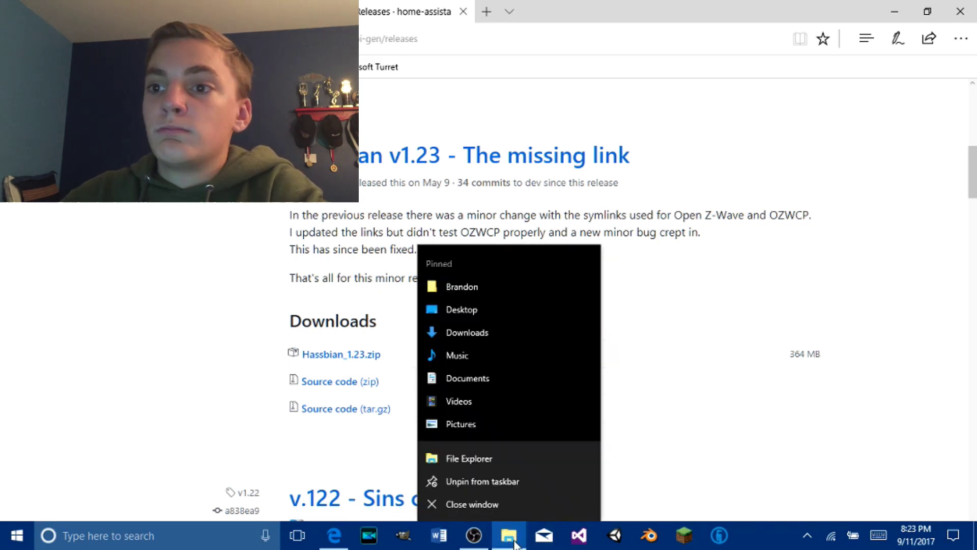
click(507, 449)
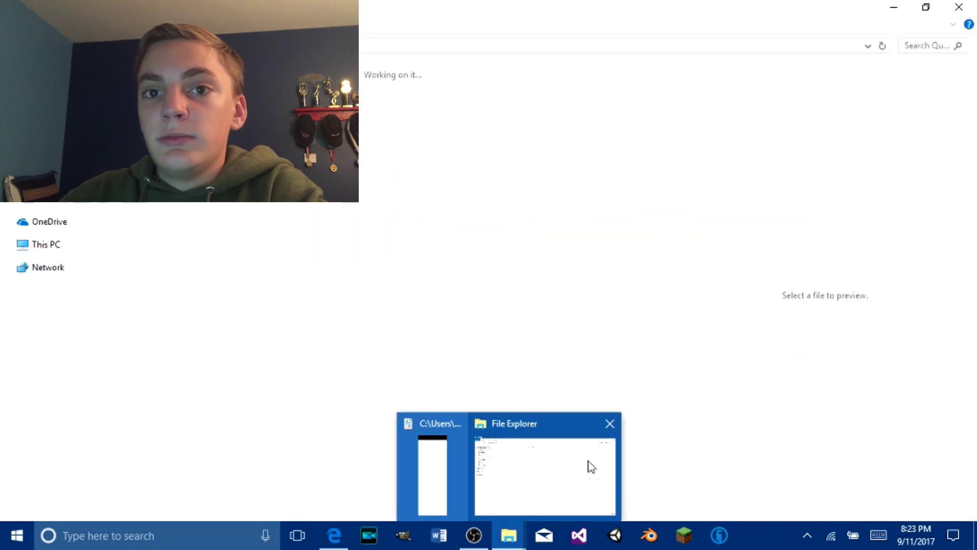
click(506, 452)
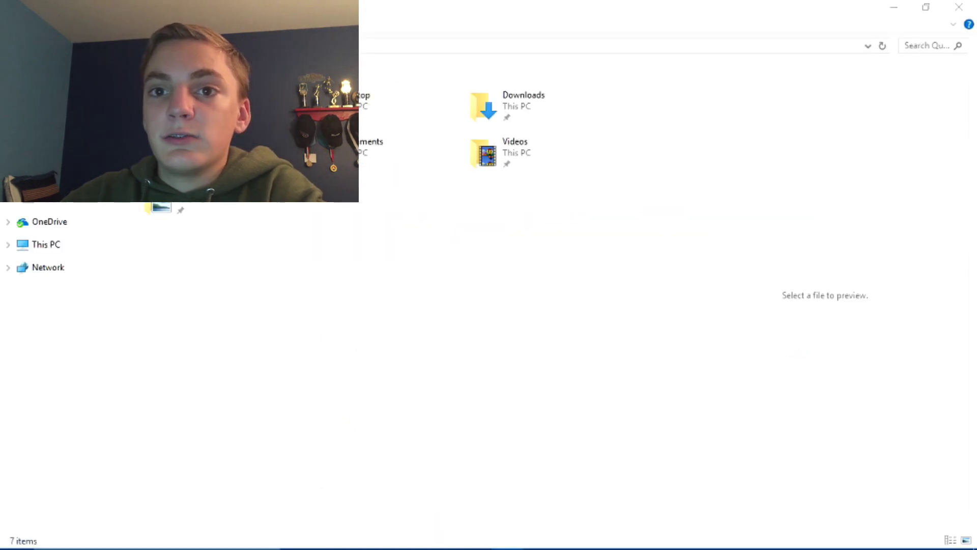
click(49, 105)
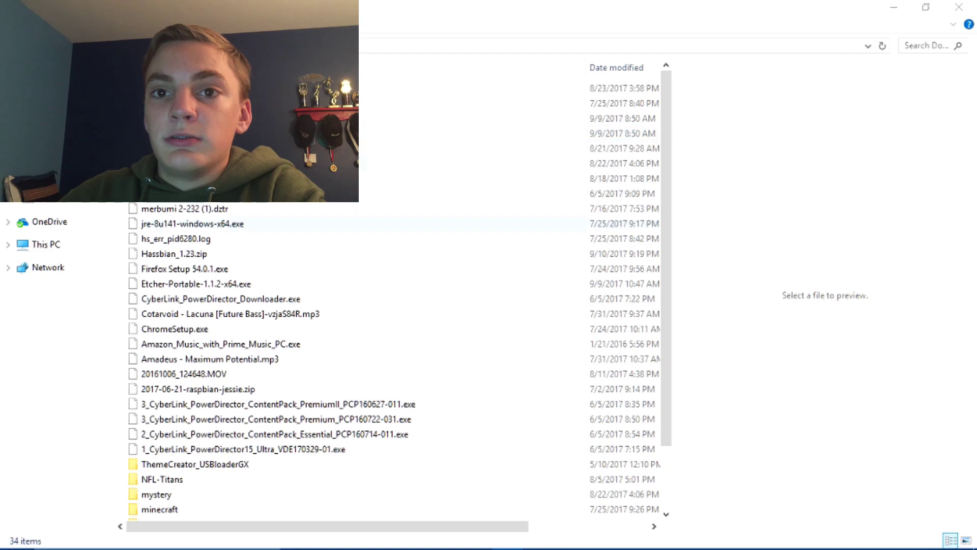
Bring up the extraction options for Hassbian_1.23.zip in the Downloads folder, dismiss them, and open the archive to view its contents.
click(363, 271)
scroll(578, 447, down, 2)
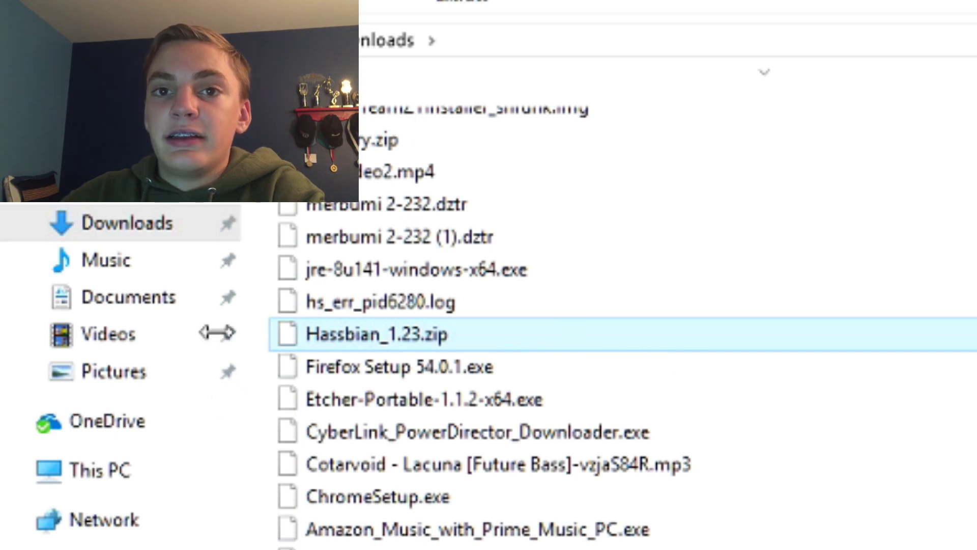
right_click(369, 349)
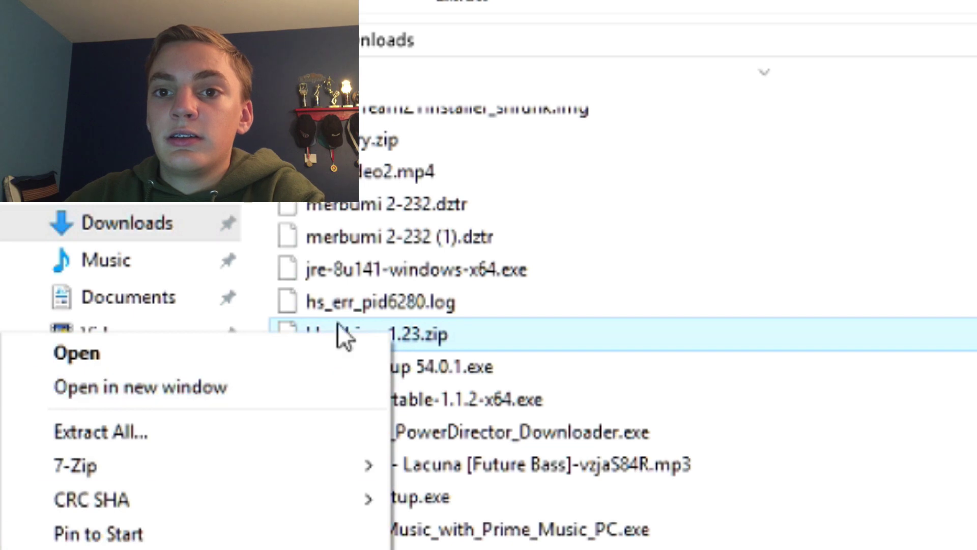
click(483, 347)
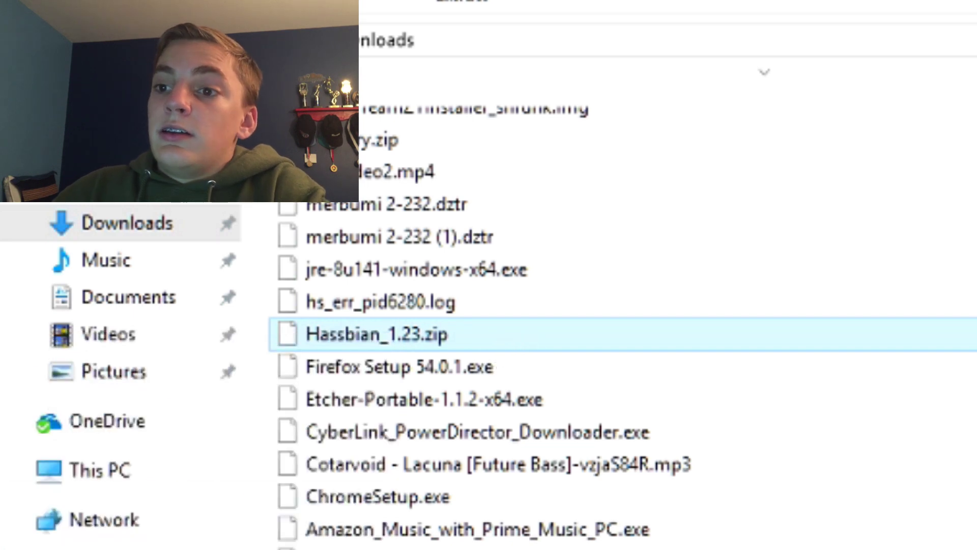
right_click(509, 338)
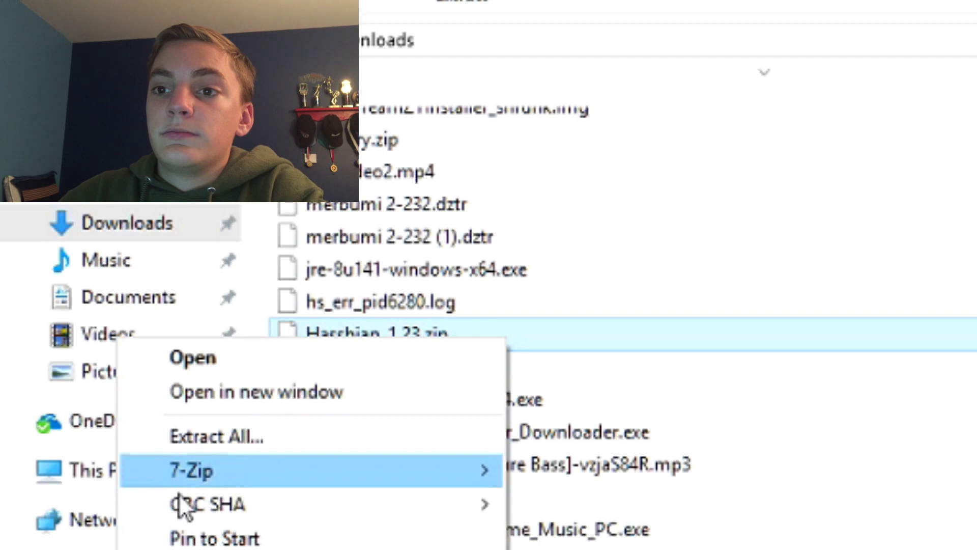
click(976, 354)
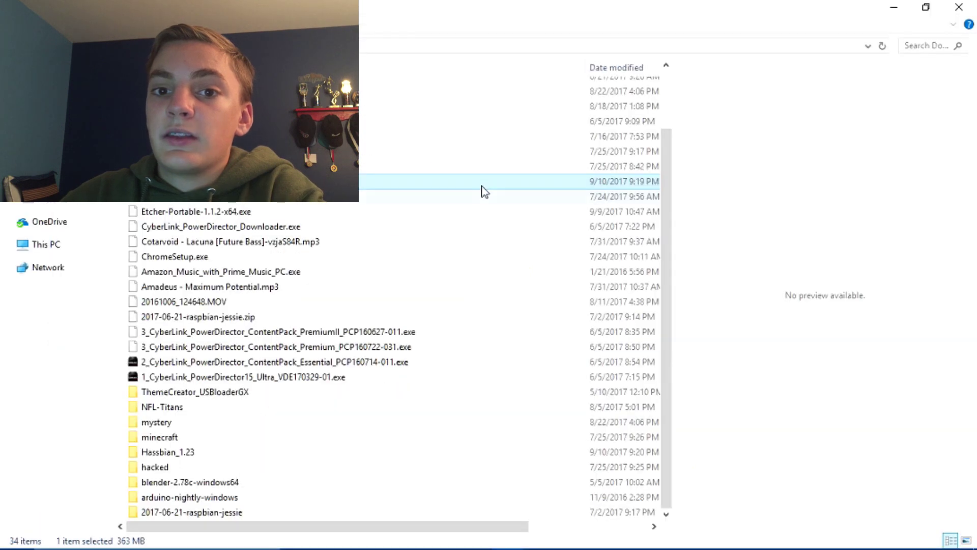
scroll(362, 262, up, 2)
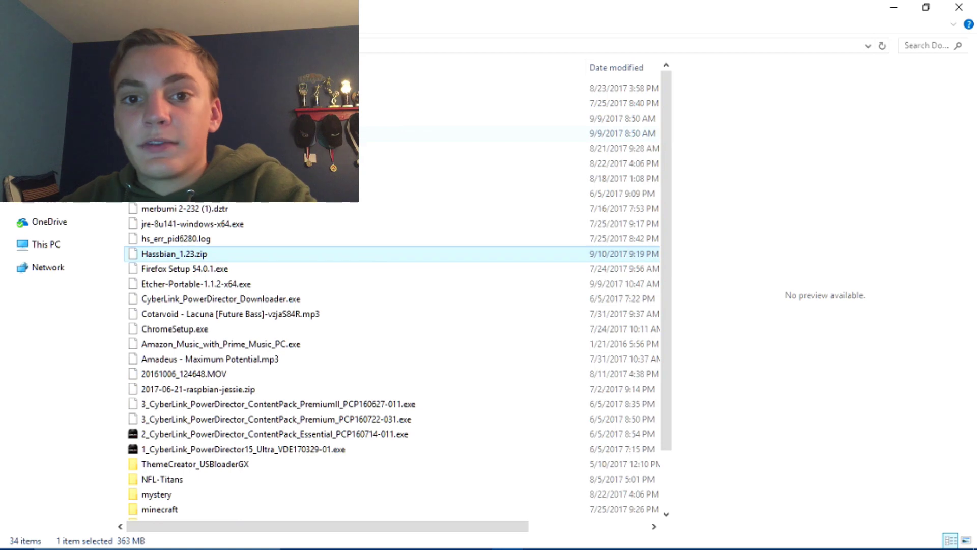
scroll(285, 313, down, 2)
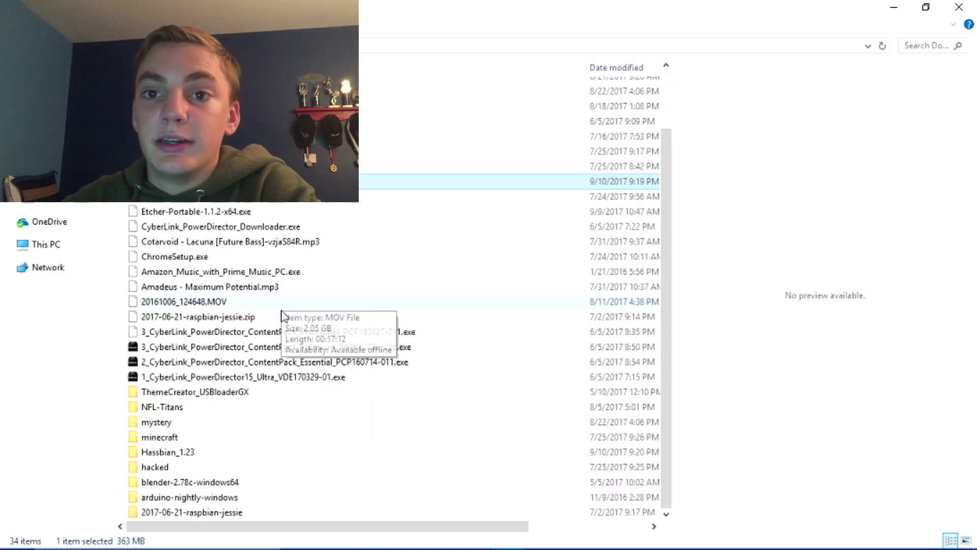
scroll(287, 316, up, 2)
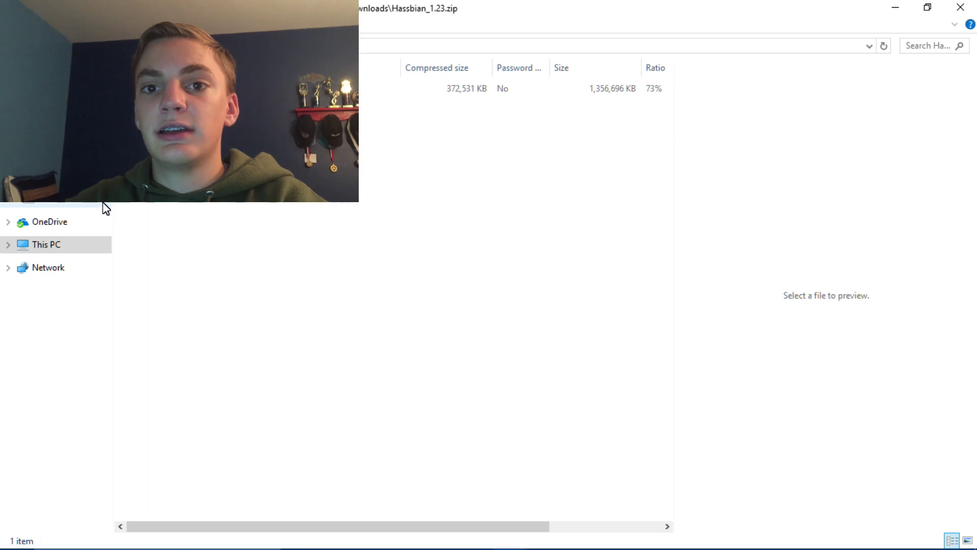
Display the drives under This PC and open the Windows system drive.
click(89, 224)
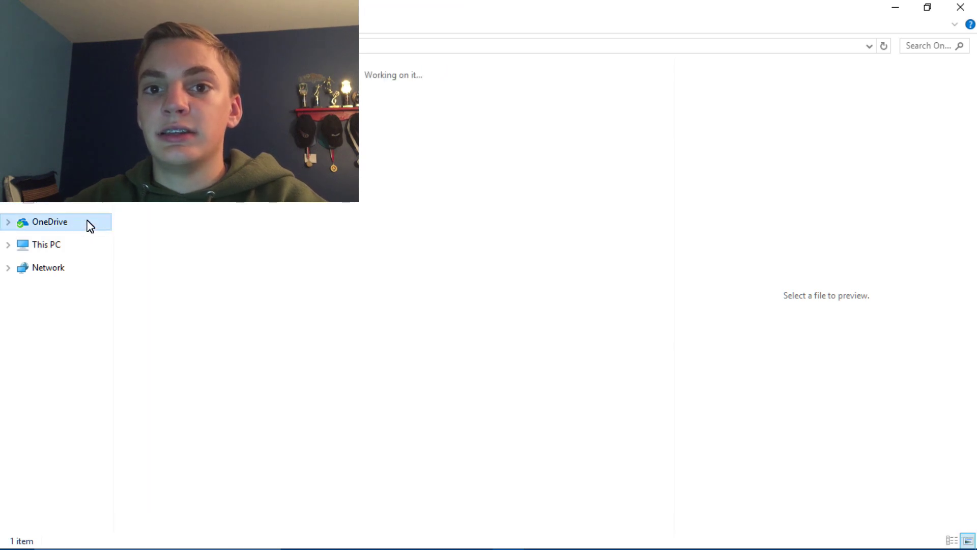
click(79, 245)
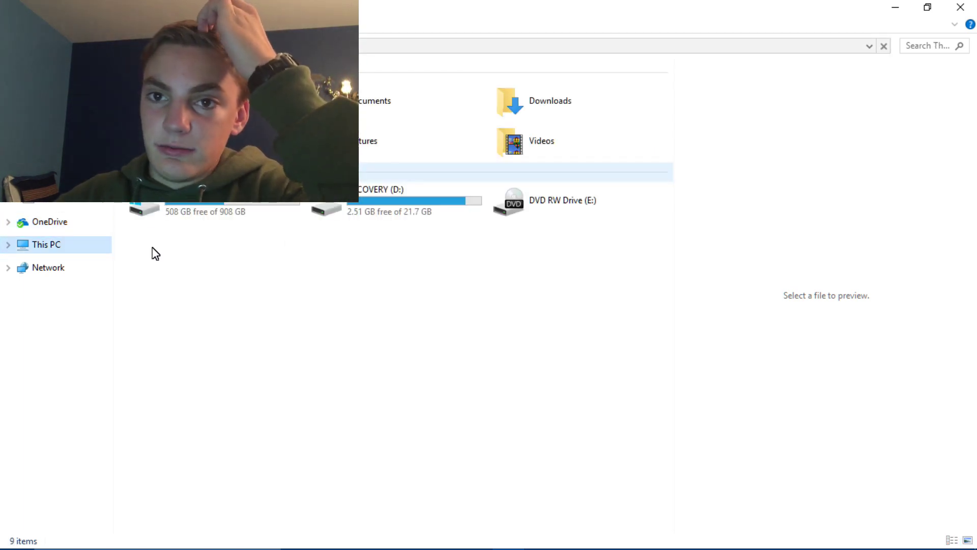
click(177, 208)
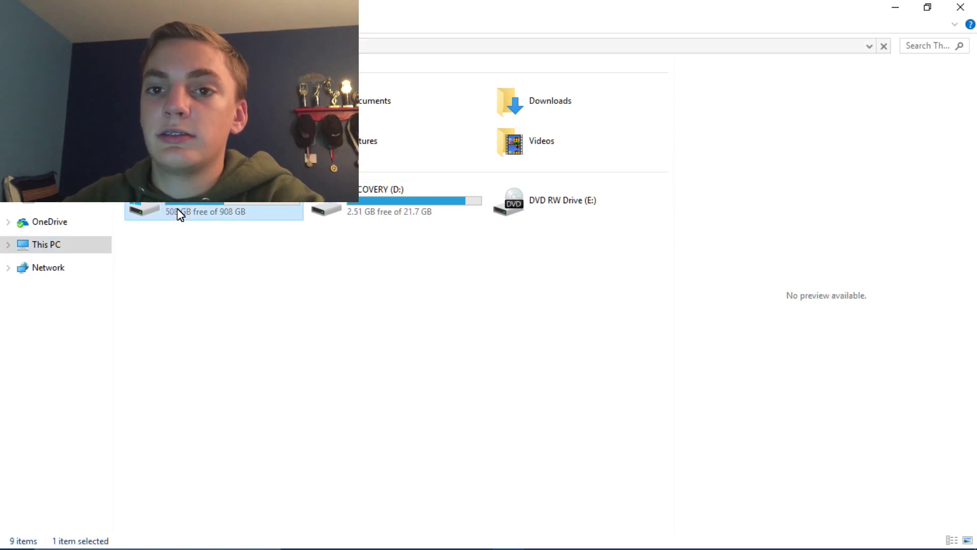
double_click(178, 208)
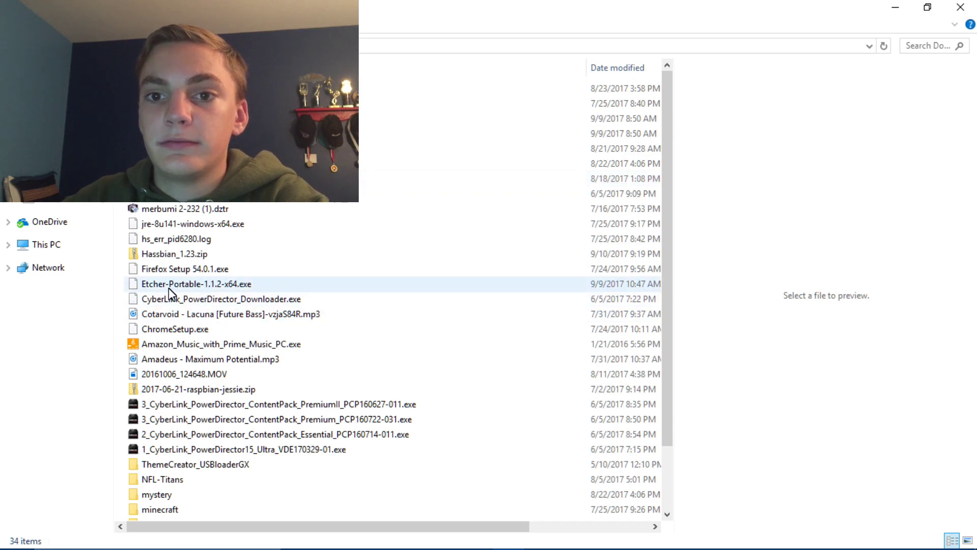
Launch Etcher-Portable-1.1.2-x64.exe from Downloads and load Hassbian_1.23.zip as the image to flash.
click(172, 288)
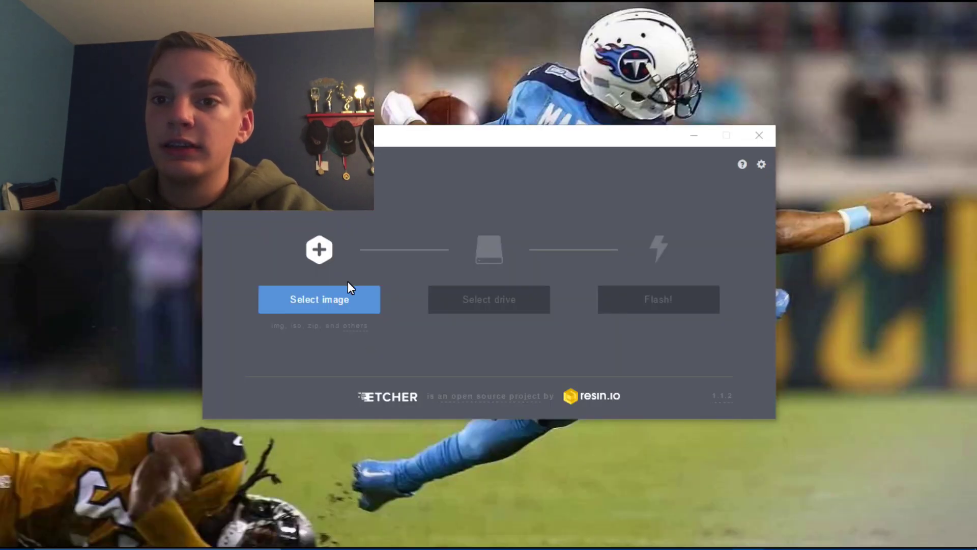
click(346, 298)
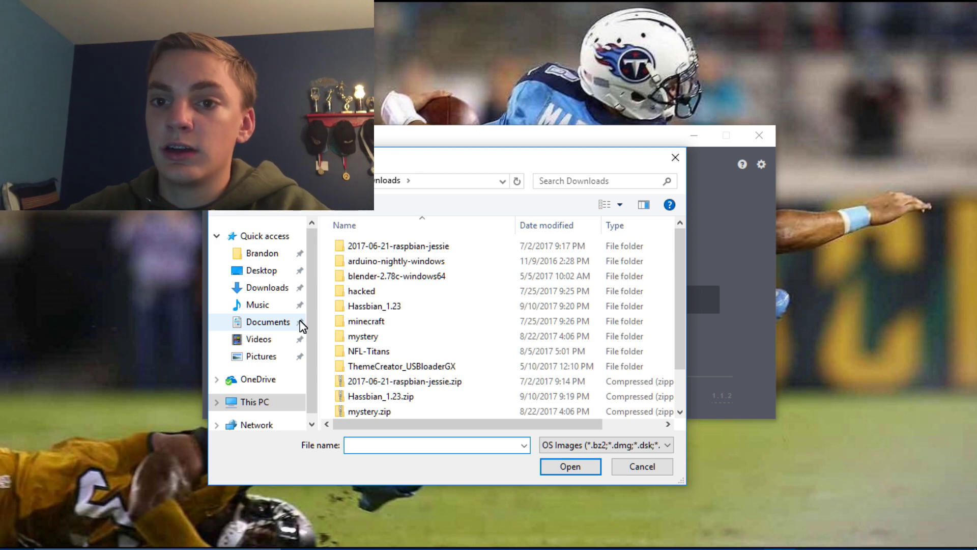
click(247, 290)
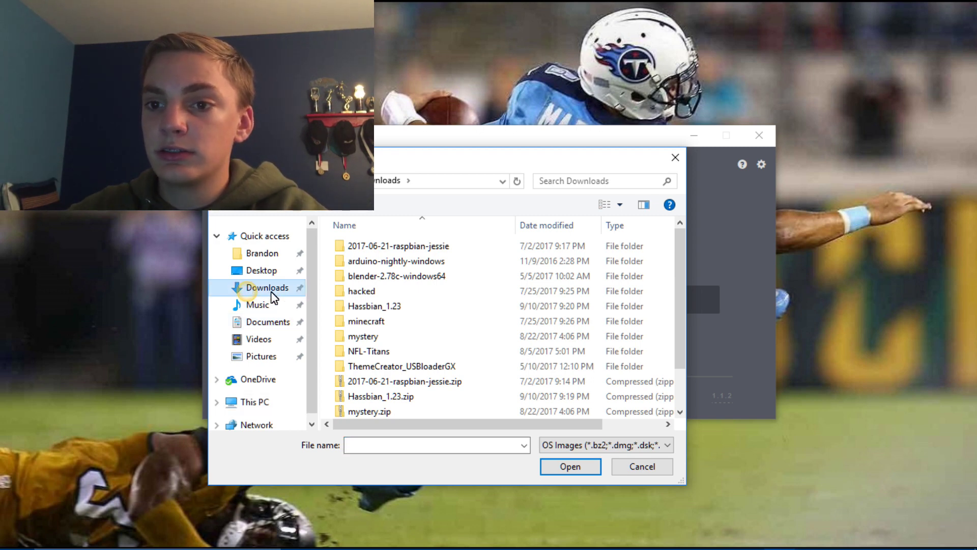
double_click(458, 396)
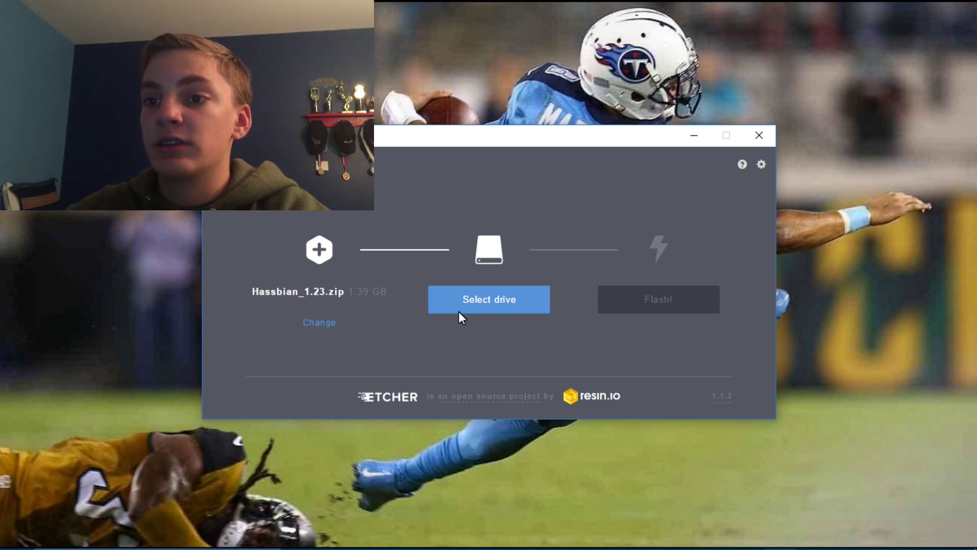
Check which drives Etcher offers as a flash target, and close Etcher without choosing one.
click(531, 298)
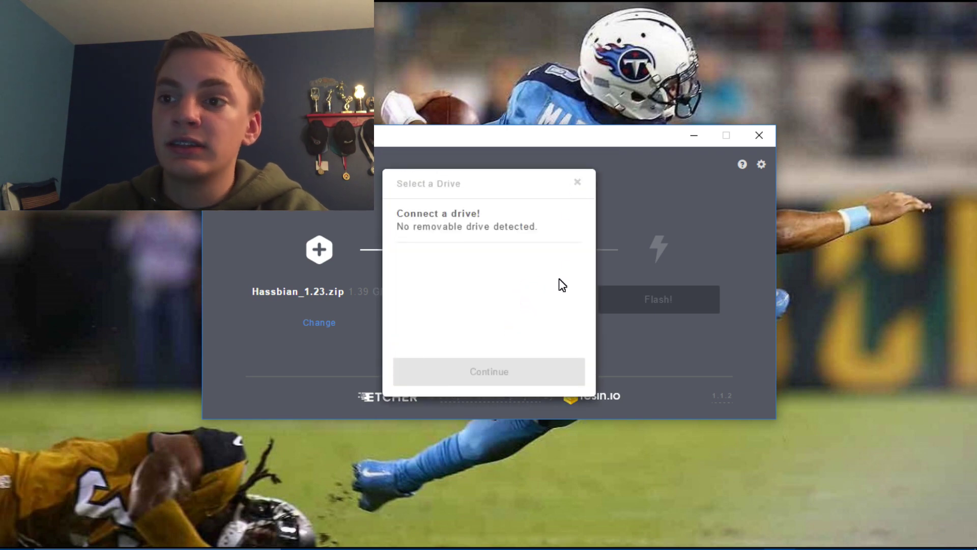
click(578, 183)
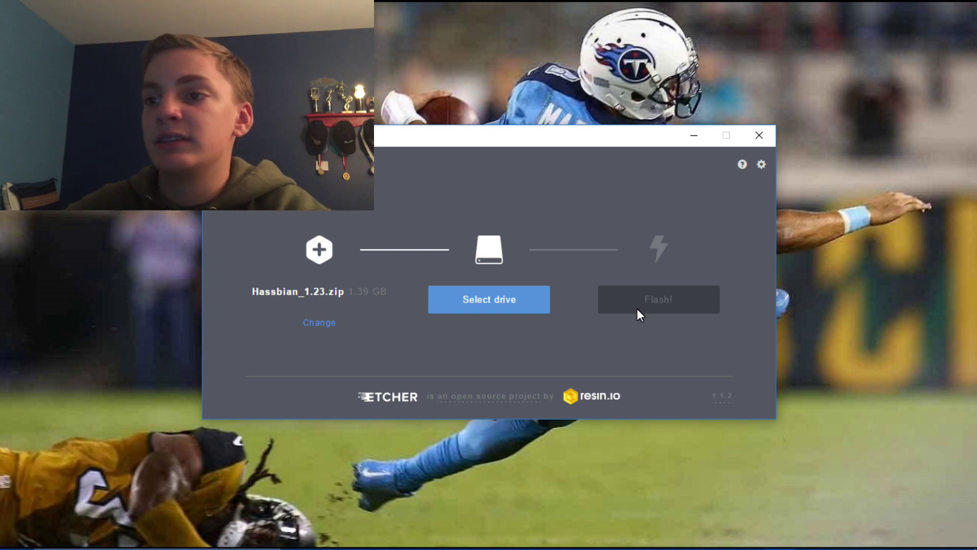
click(772, 135)
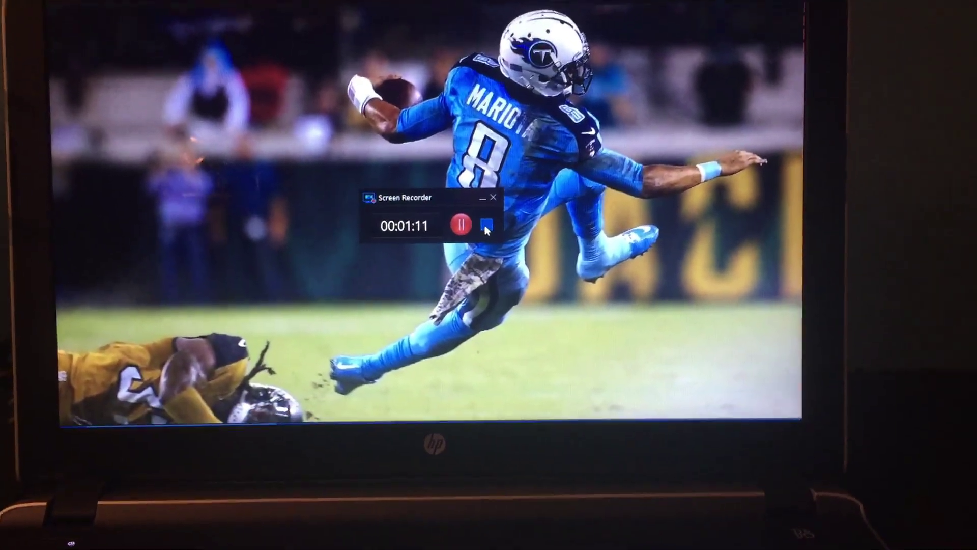
click(479, 219)
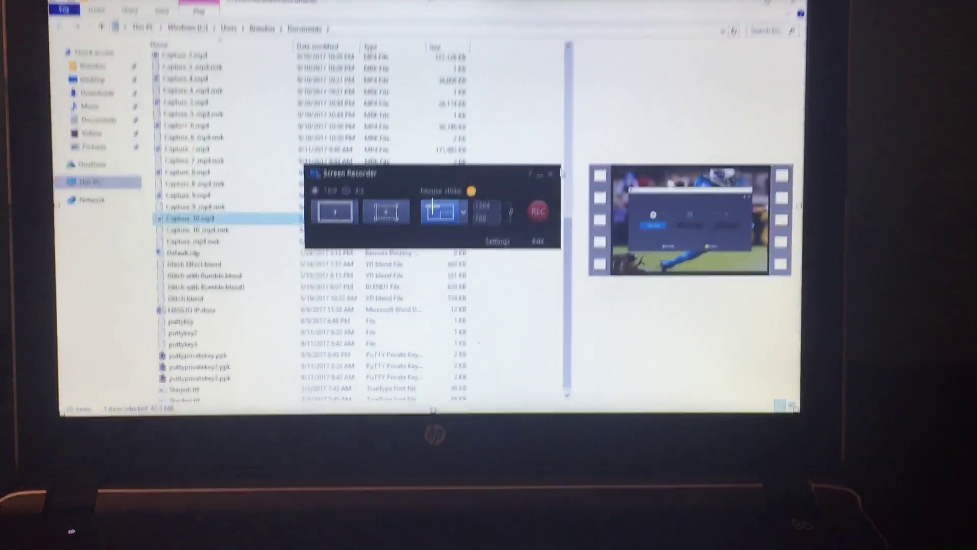
click(563, 210)
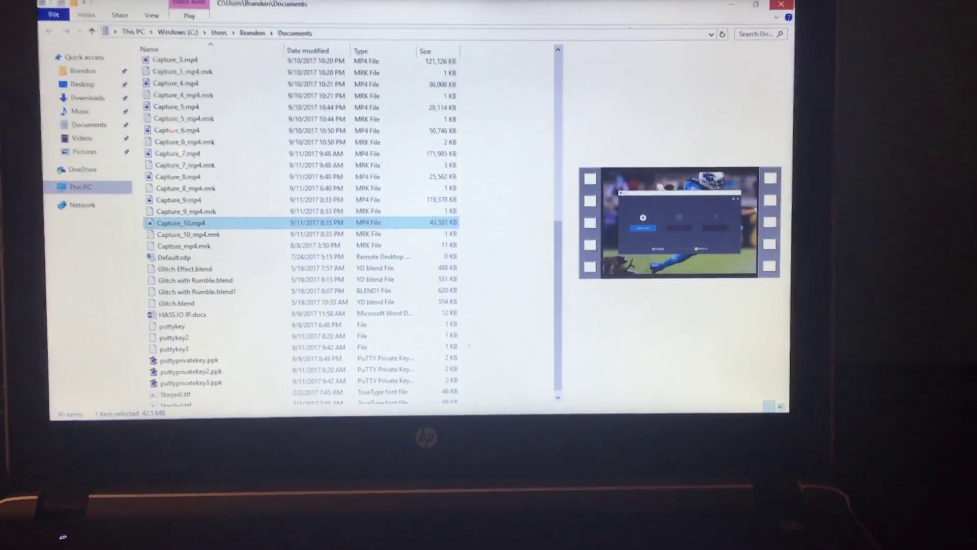